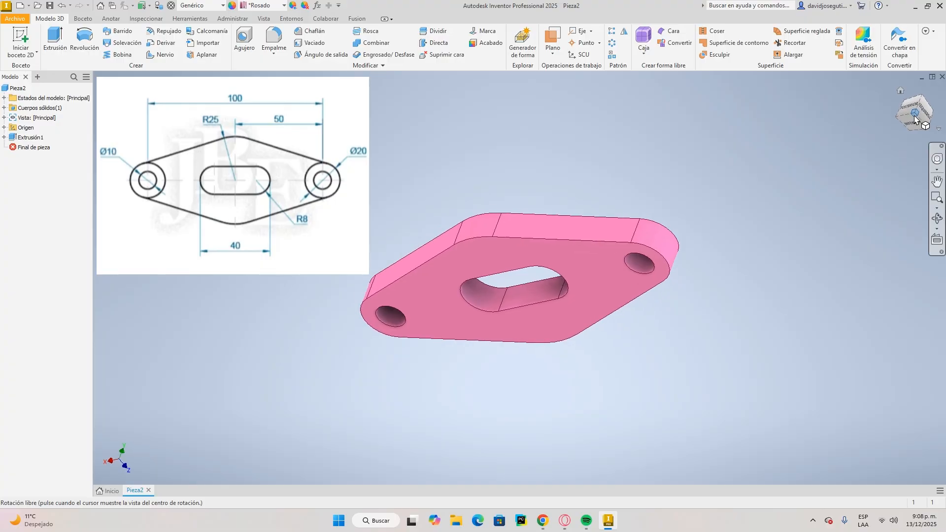
{"action": "left_click", "coordinate": [916, 96]}
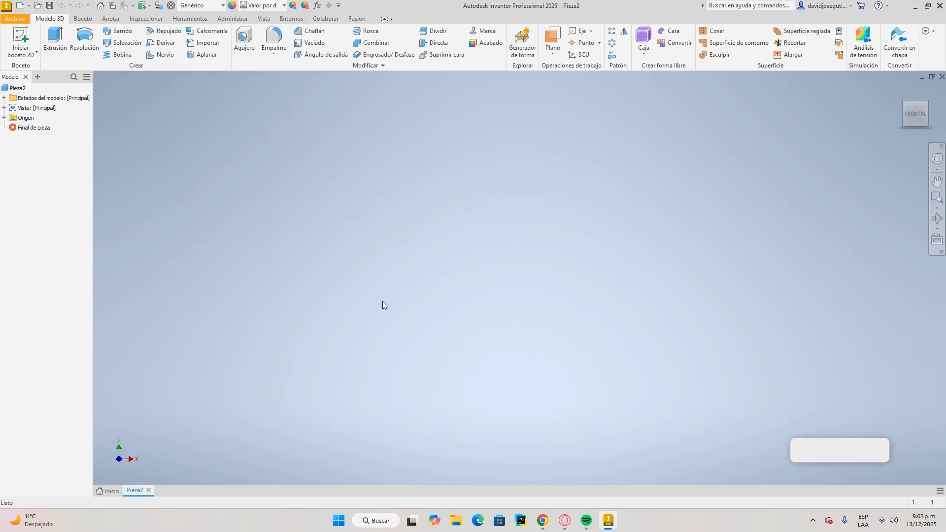
Start a 2D sketch on the horizontal XZ plane, with the top view turned so X points right.
{"action": "left_click", "coordinate": [30, 42]}
{"action": "left_click", "coordinate": [536, 338]}
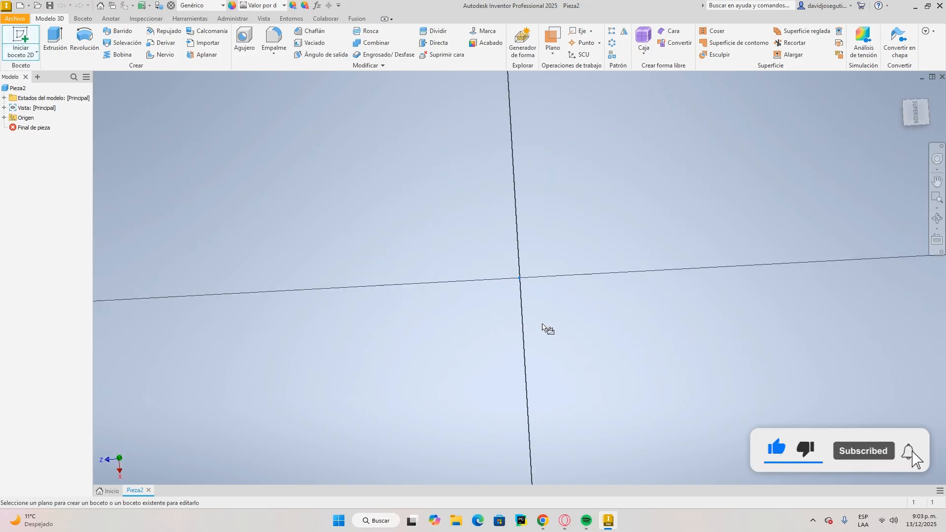
{"action": "left_click", "coordinate": [931, 95]}
Draw a 50 mm diameter circle centred on the sketch origin.
{"action": "left_click", "coordinate": [80, 40]}
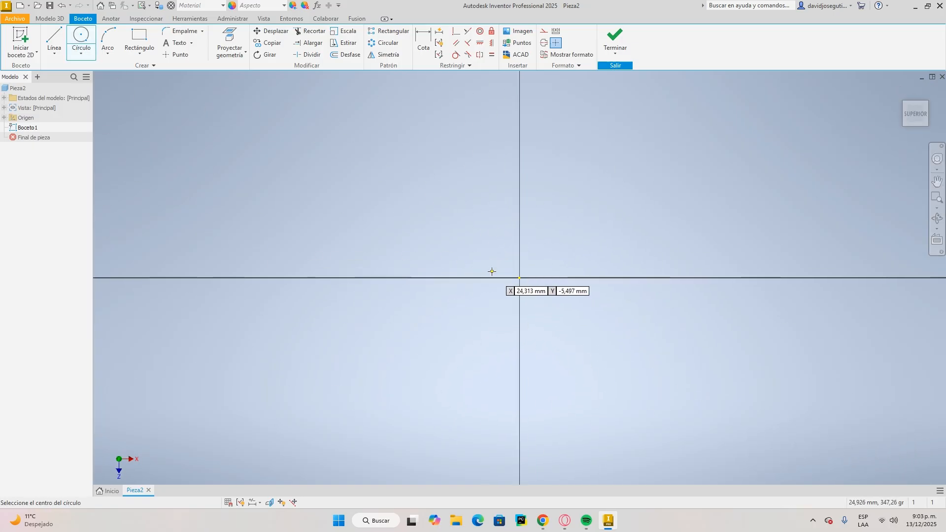
{"action": "left_click", "coordinate": [519, 278]}
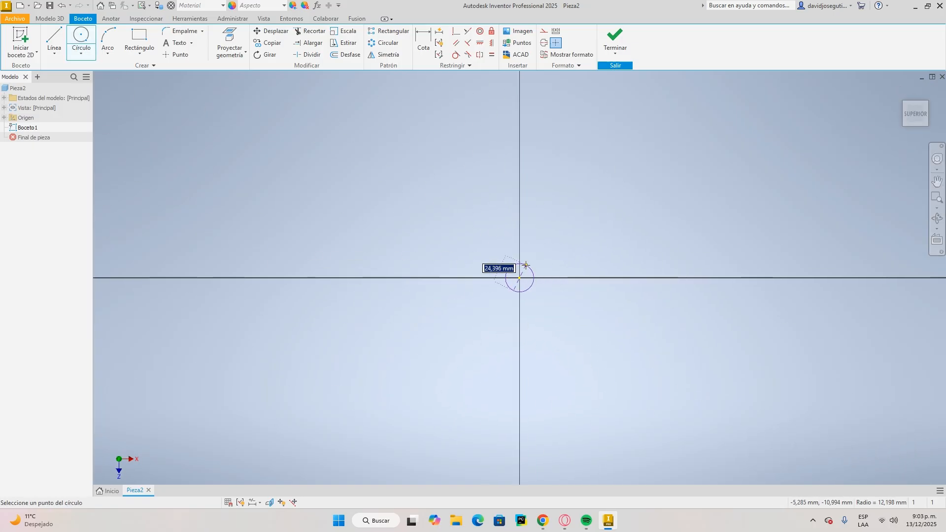
{"action": "type", "text": "50"}
{"action": "key", "text": "Return"}
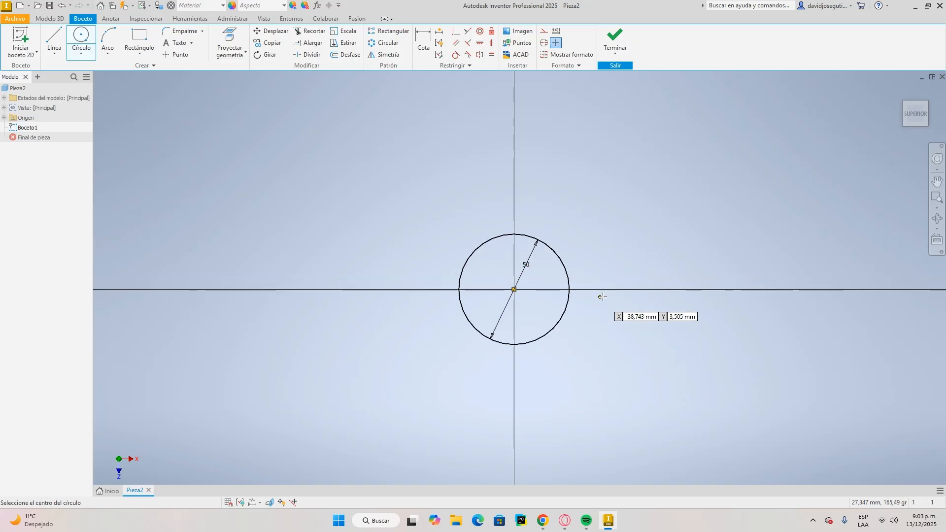
Draw two 10 mm diameter circles centred on the horizontal axis, one on each side of the 50 mm circle.
{"action": "left_click", "coordinate": [665, 290]}
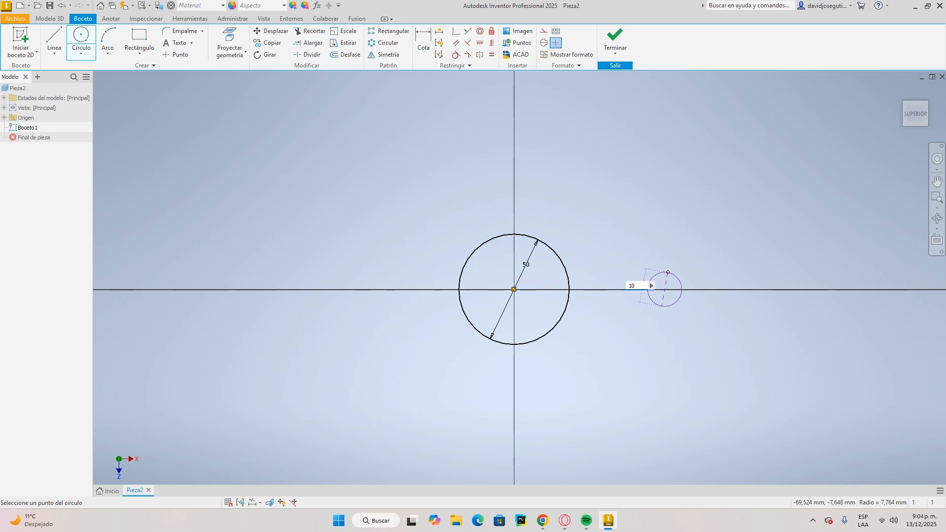
{"action": "key", "text": "Return"}
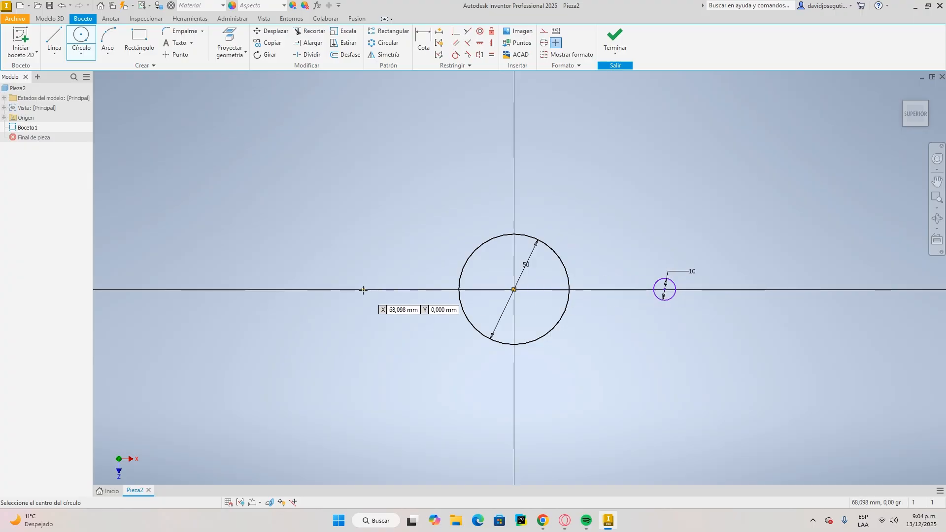
{"action": "left_click", "coordinate": [340, 290]}
{"action": "type", "text": "10"}
{"action": "key", "text": "Return"}
Dimension the centre of each 10 mm circle at 50 mm horizontally from the origin.
{"action": "key", "text": "d"}
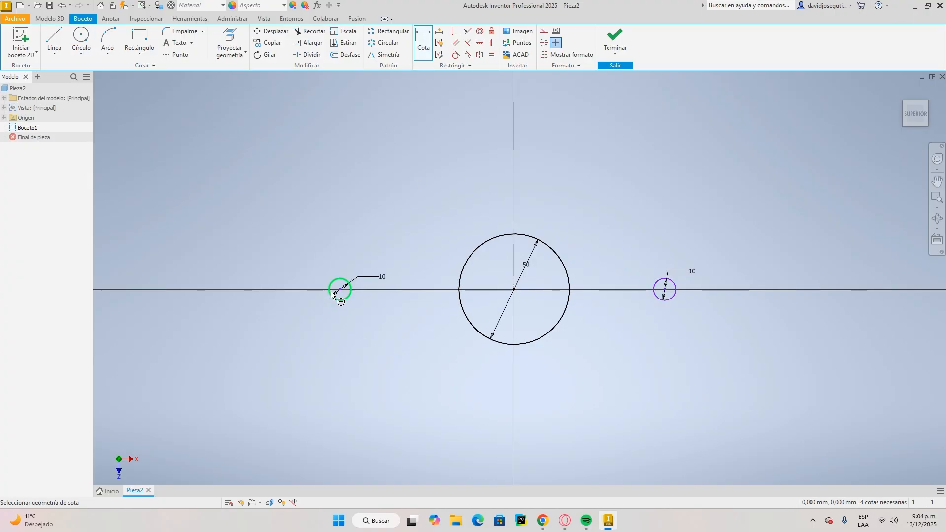
{"action": "left_click", "coordinate": [513, 294]}
{"action": "left_click", "coordinate": [441, 365]}
{"action": "type", "text": "50"}
{"action": "key", "text": "Return"}
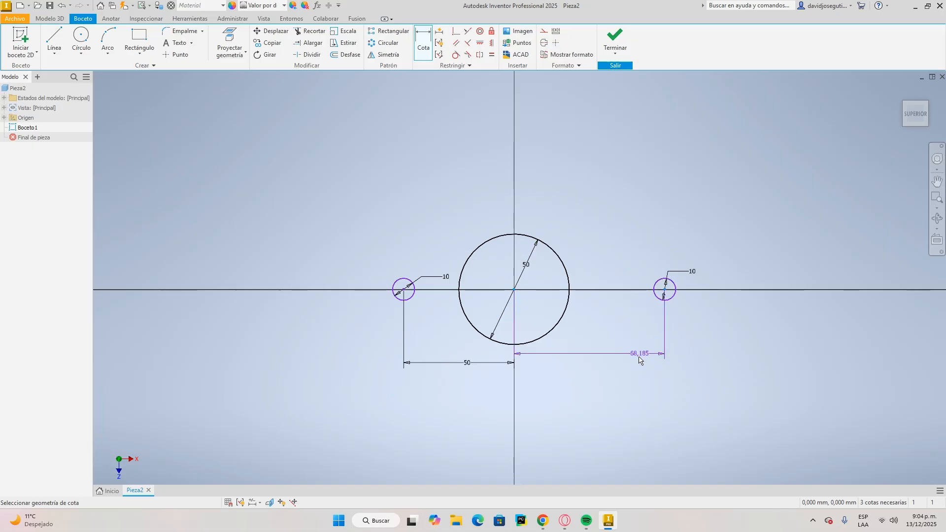
{"action": "left_click", "coordinate": [609, 364]}
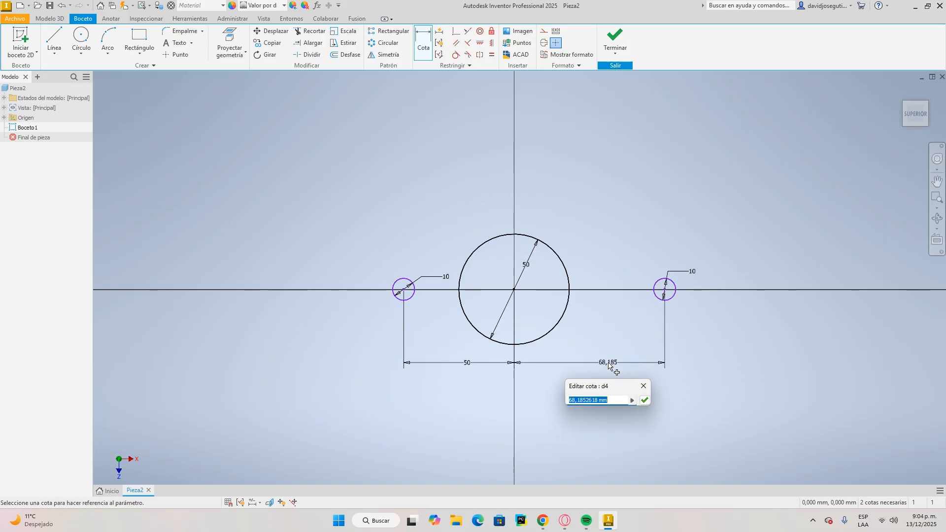
{"action": "type", "text": "50"}
{"action": "key", "text": "Return"}
Draw a 20 mm diameter circle concentric with each of the two 10 mm circles.
{"action": "scroll", "coordinate": [609, 361], "scroll_direction": "up", "scroll_amount": 2}
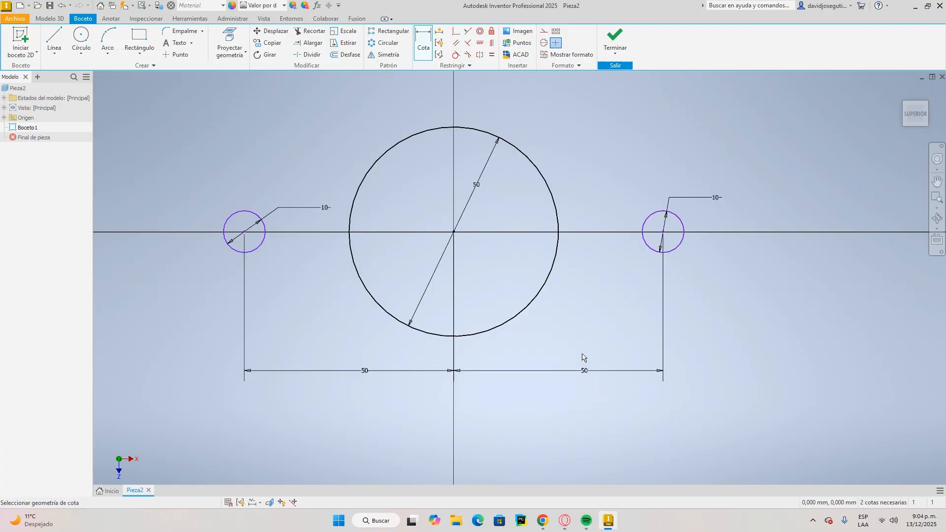
{"action": "scroll", "coordinate": [540, 328], "scroll_direction": "up", "scroll_amount": 2}
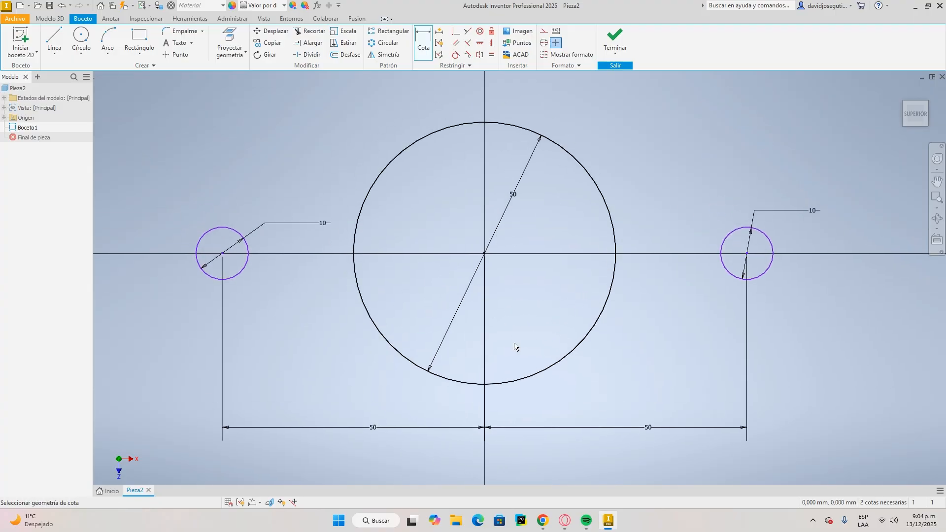
{"action": "left_click", "coordinate": [82, 38]}
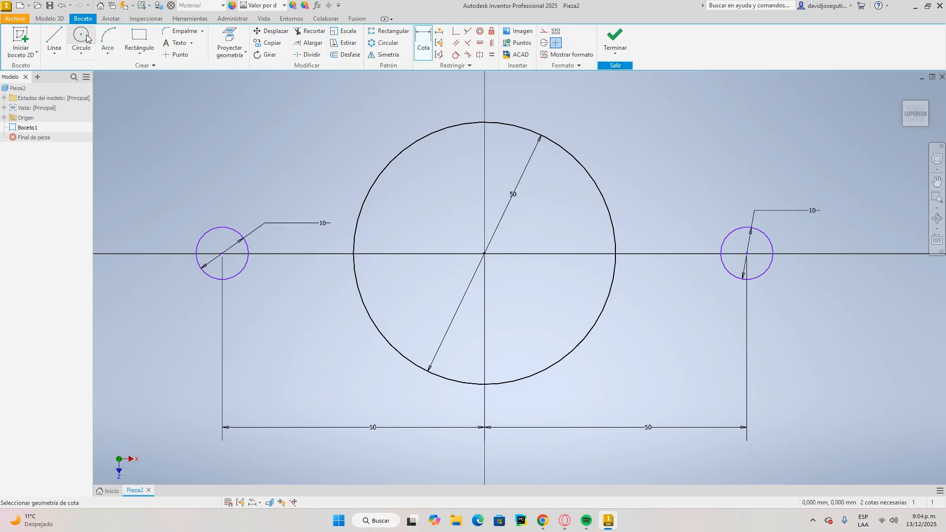
{"action": "left_click", "coordinate": [222, 253]}
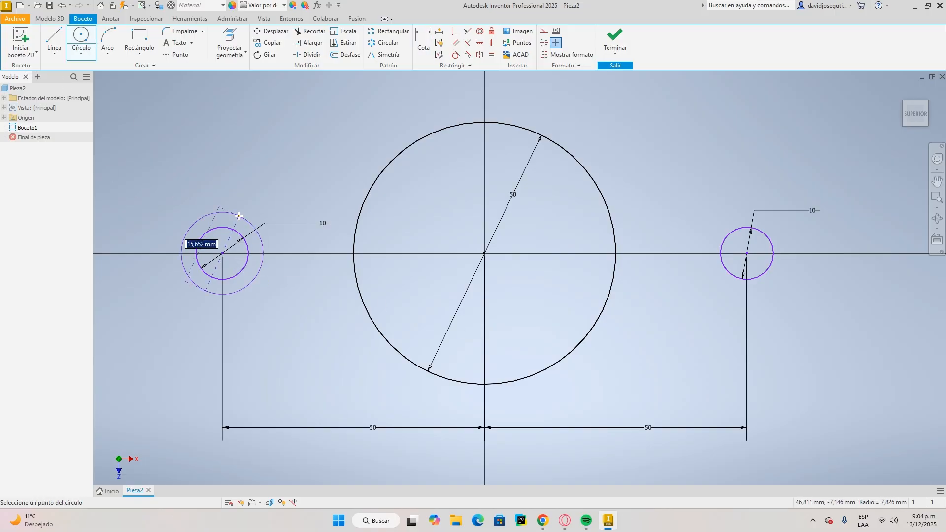
{"action": "type", "text": "20"}
{"action": "key", "text": "Return"}
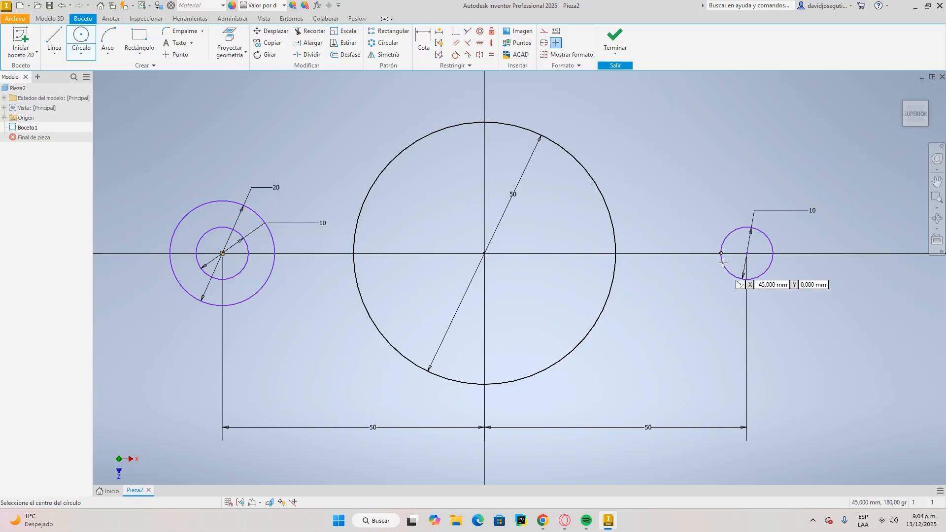
{"action": "left_click", "coordinate": [748, 254]}
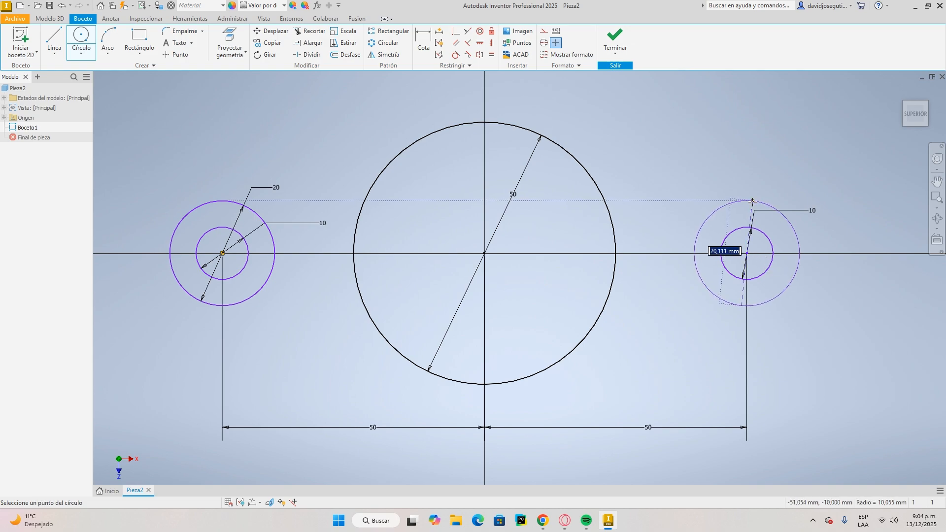
{"action": "key", "text": "Return"}
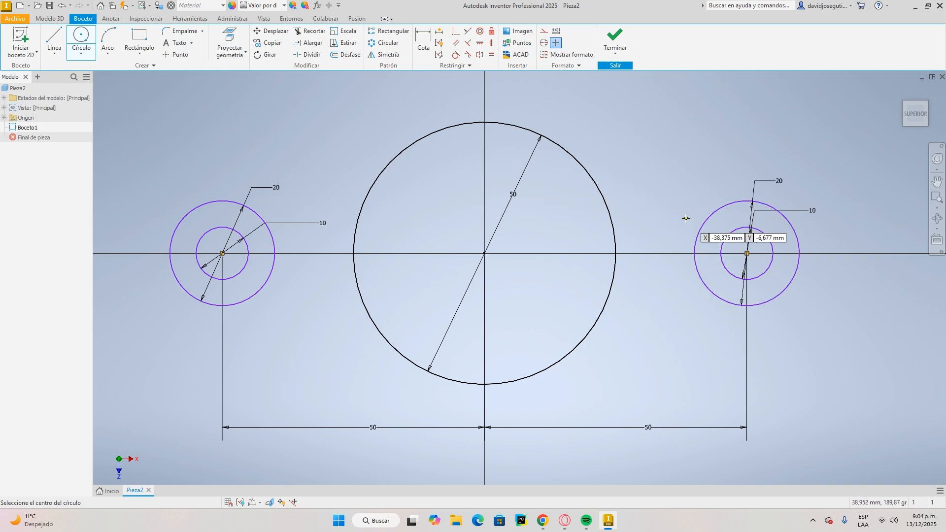
Draw two 16 mm diameter circles on the horizontal axis inside the 50 mm circle, one on each side of the origin.
{"action": "left_click", "coordinate": [531, 254]}
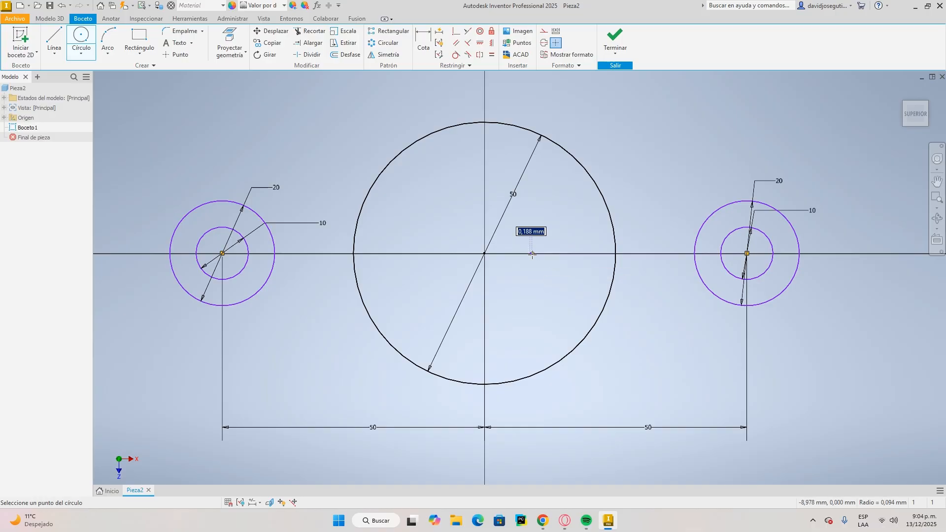
{"action": "type", "text": "16"}
{"action": "key", "text": "Return"}
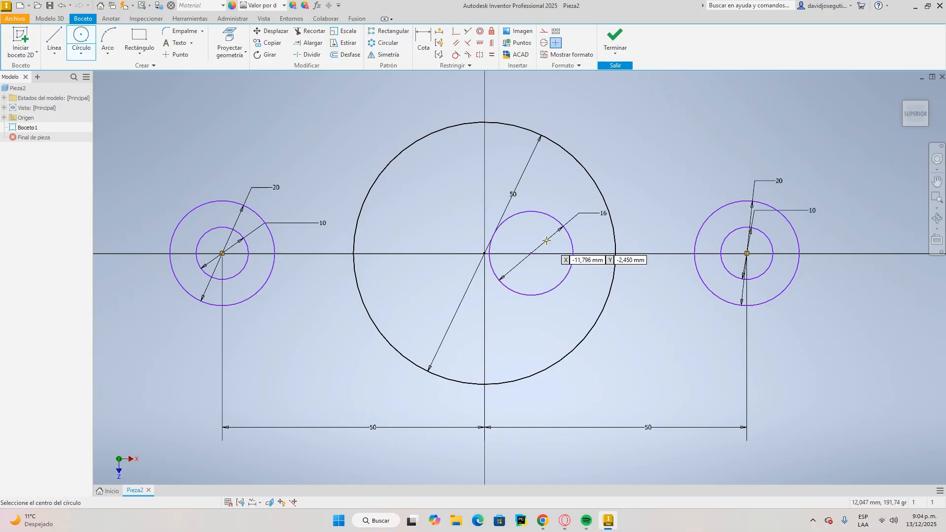
{"action": "left_click", "coordinate": [427, 253]}
{"action": "key", "text": "Return"}
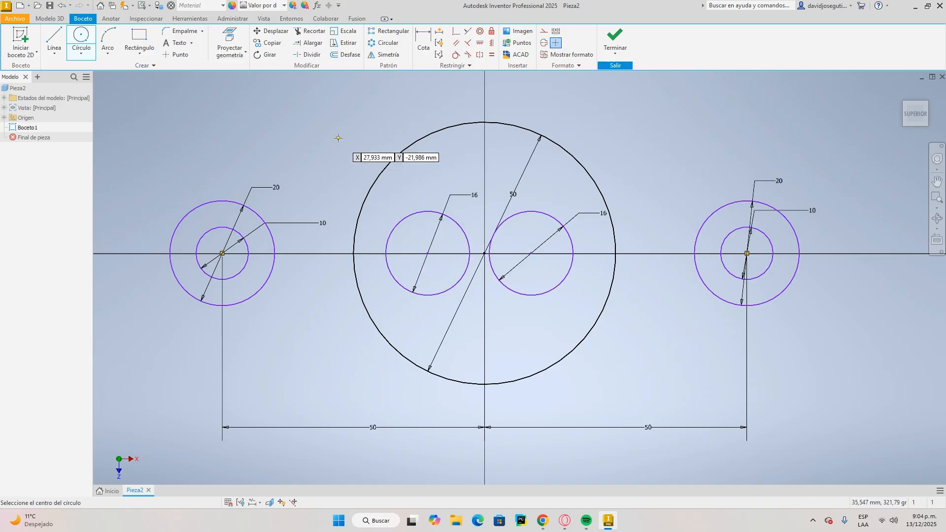
Dimension the centre of each 16 mm circle at 12 mm horizontally from the origin.
{"action": "left_click", "coordinate": [424, 39]}
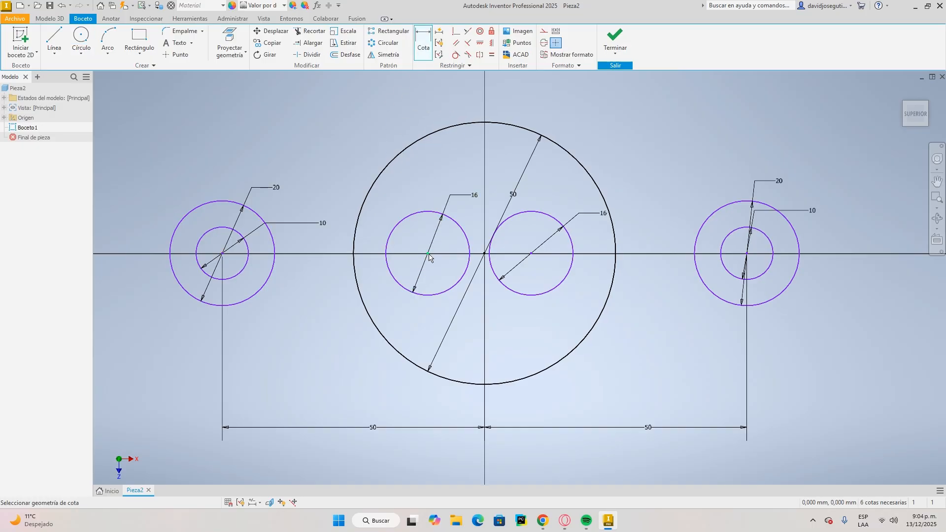
{"action": "left_click", "coordinate": [428, 253]}
{"action": "left_click", "coordinate": [485, 268]}
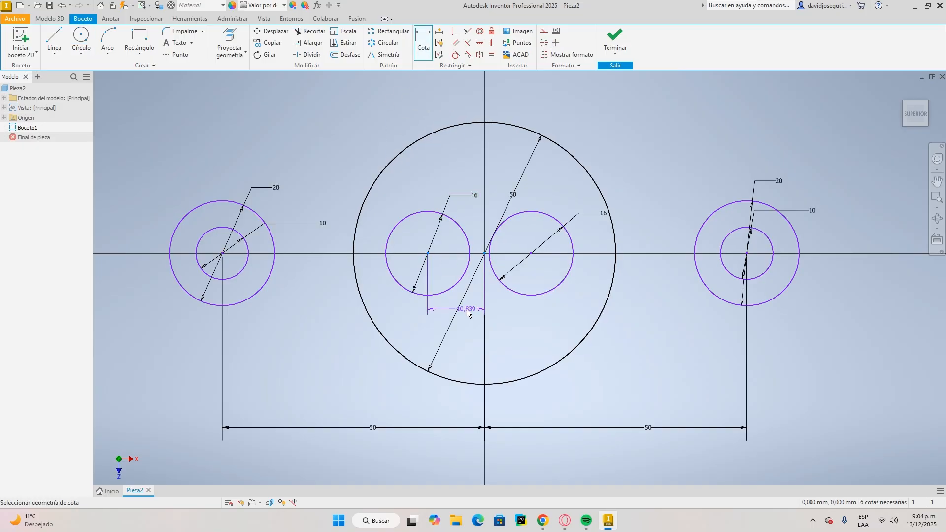
{"action": "left_click", "coordinate": [465, 311]}
{"action": "key", "text": "Return"}
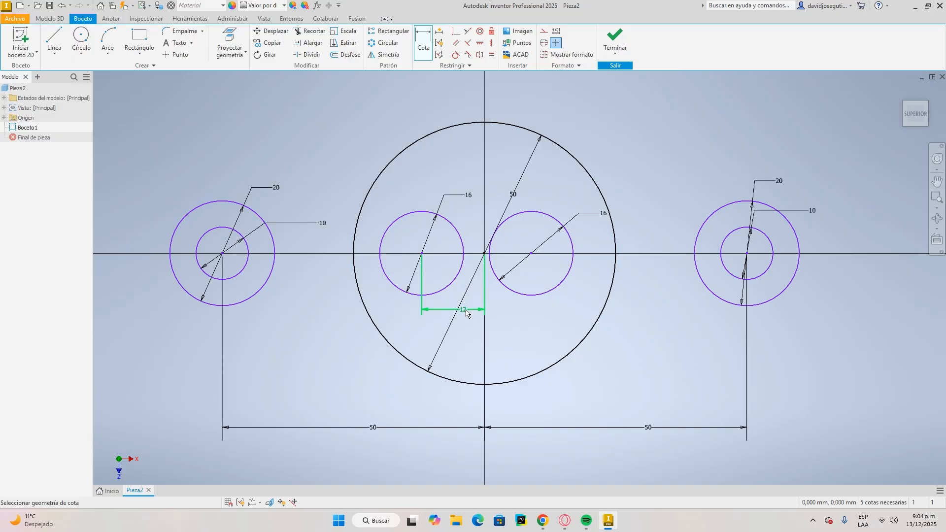
{"action": "left_click", "coordinate": [532, 253]}
{"action": "left_click", "coordinate": [484, 263]}
{"action": "left_click", "coordinate": [514, 314]}
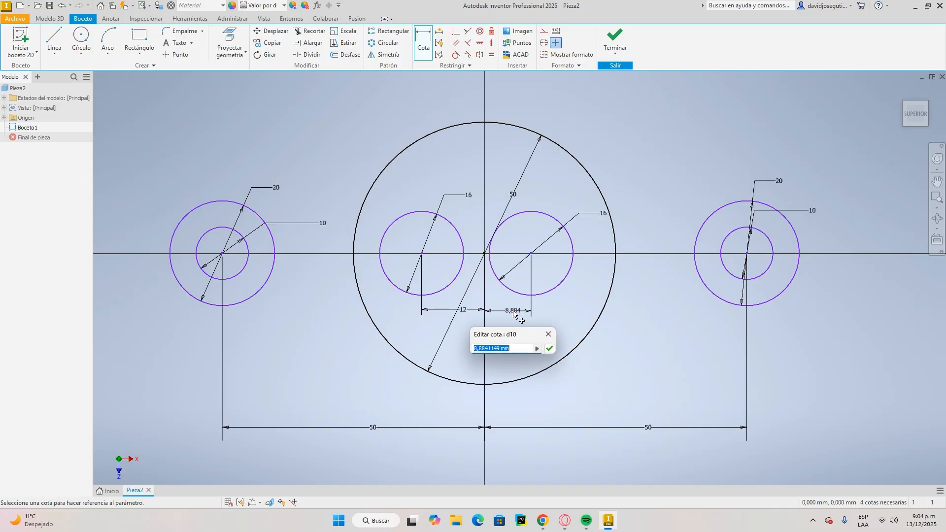
{"action": "key", "text": "Return"}
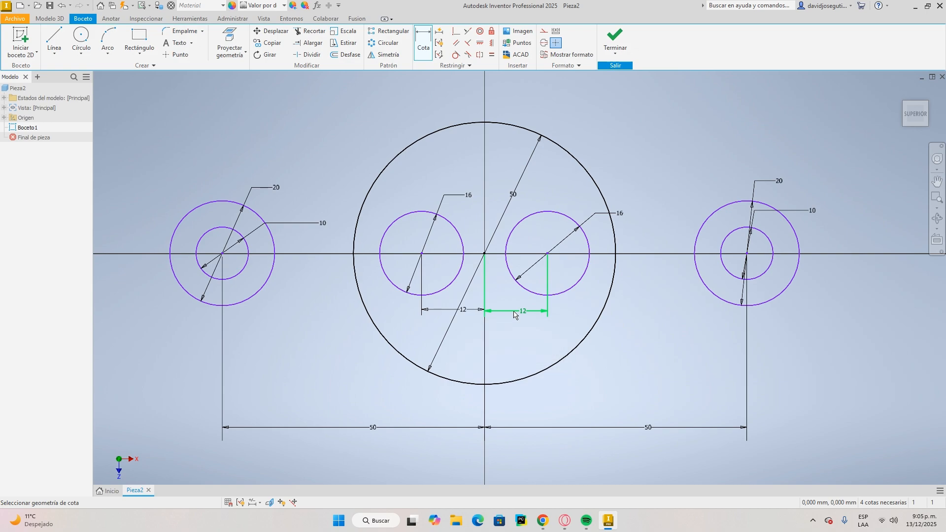
Draw two upper lines from the top points of the 20 mm circles, each ending tangent to the 50 mm circle.
{"action": "left_click", "coordinate": [55, 36]}
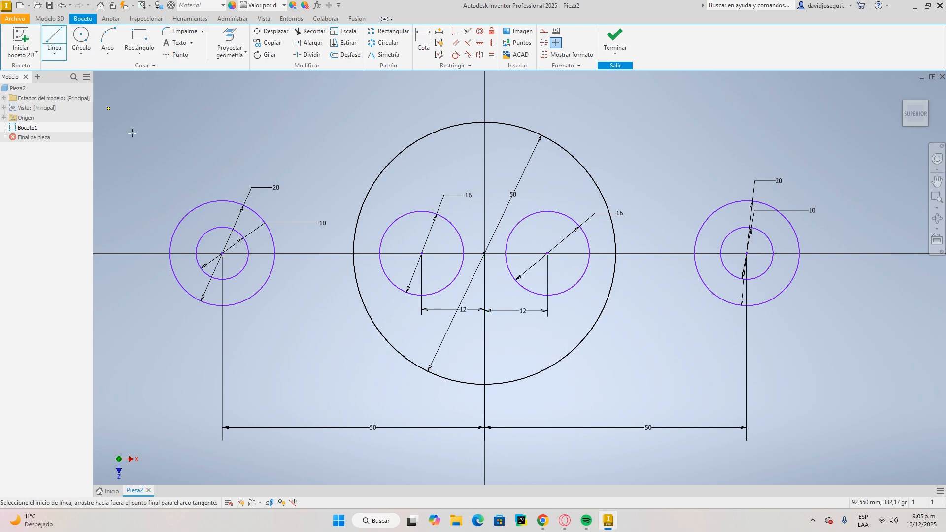
{"action": "left_click", "coordinate": [217, 201]}
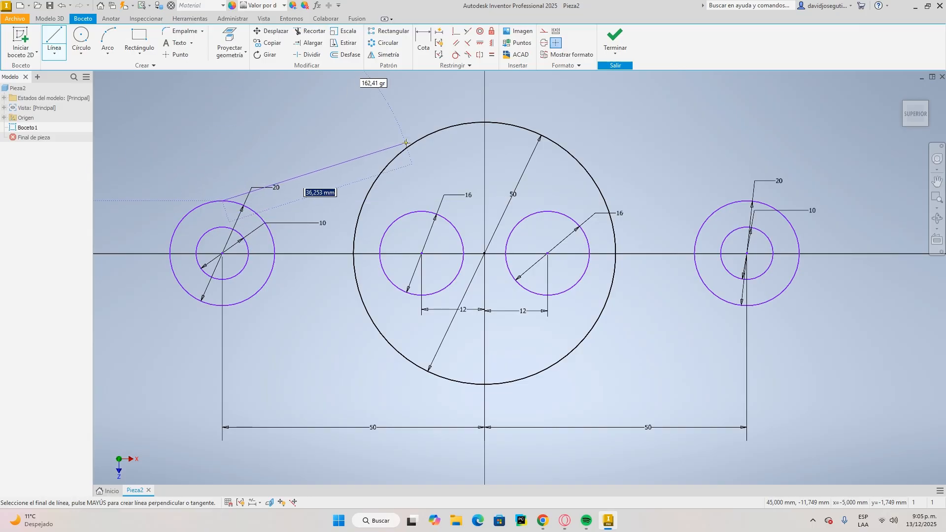
{"action": "left_click", "coordinate": [444, 128]}
{"action": "left_click", "coordinate": [744, 202]}
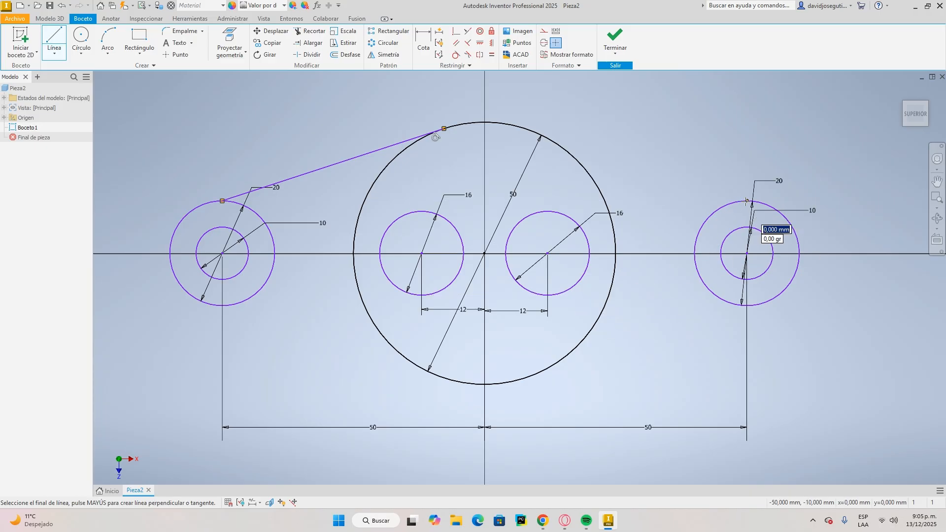
{"action": "left_click", "coordinate": [525, 128]}
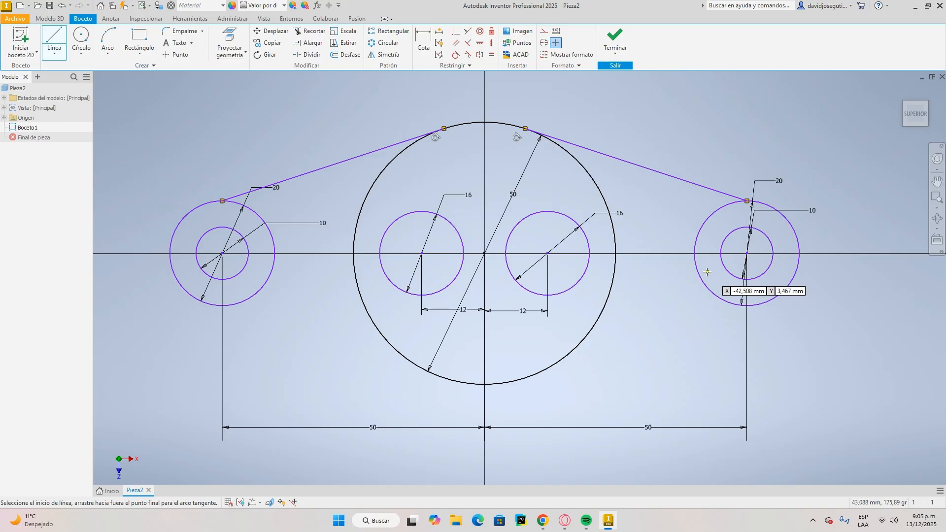
Draw two lower lines from the bottom points of the 20 mm circles, each ending tangent to the 50 mm circle.
{"action": "left_click", "coordinate": [746, 305]}
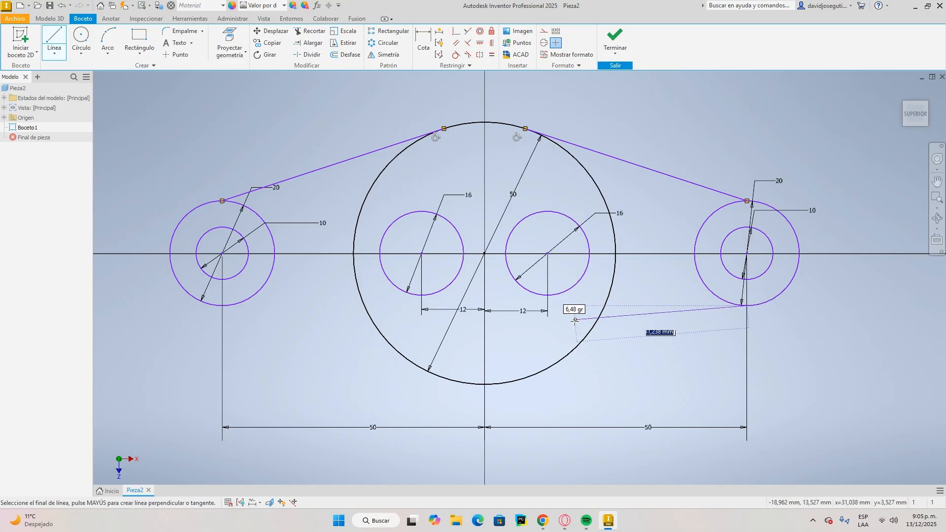
{"action": "left_click", "coordinate": [526, 378]}
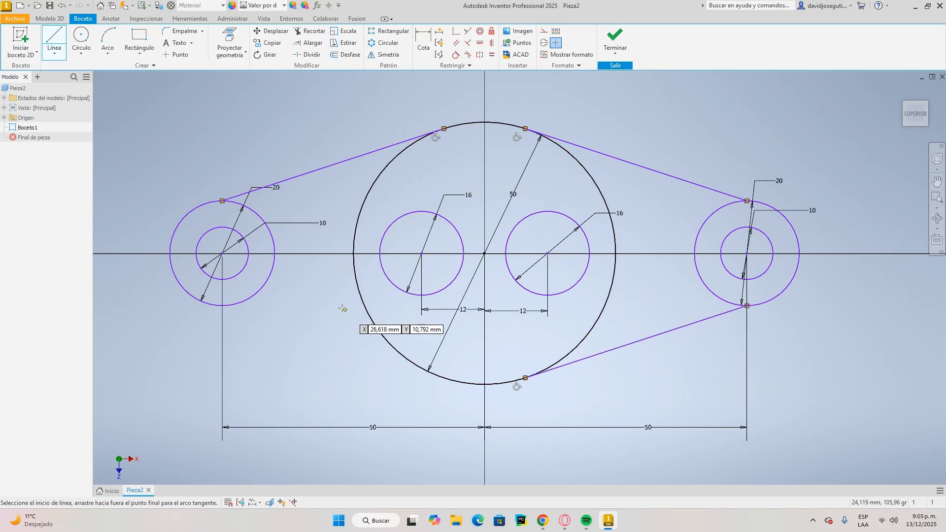
{"action": "left_click", "coordinate": [223, 305]}
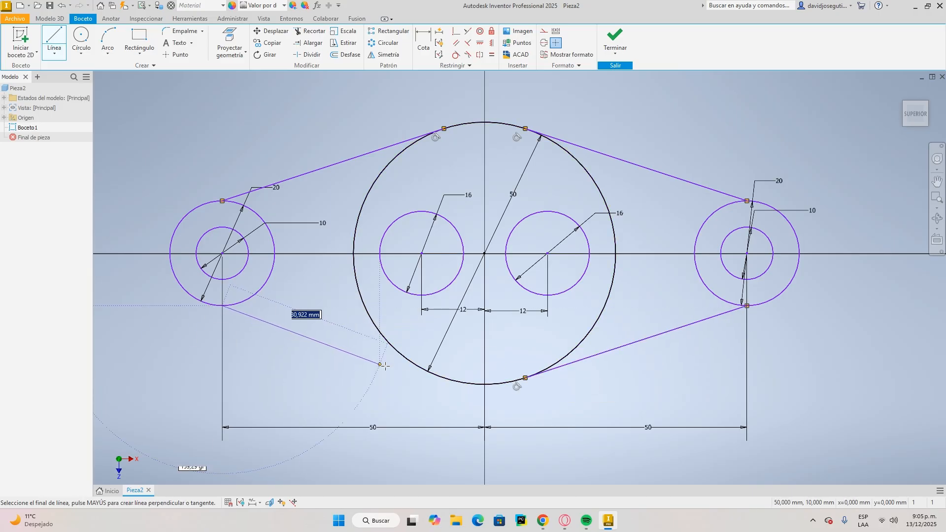
{"action": "left_click", "coordinate": [443, 377]}
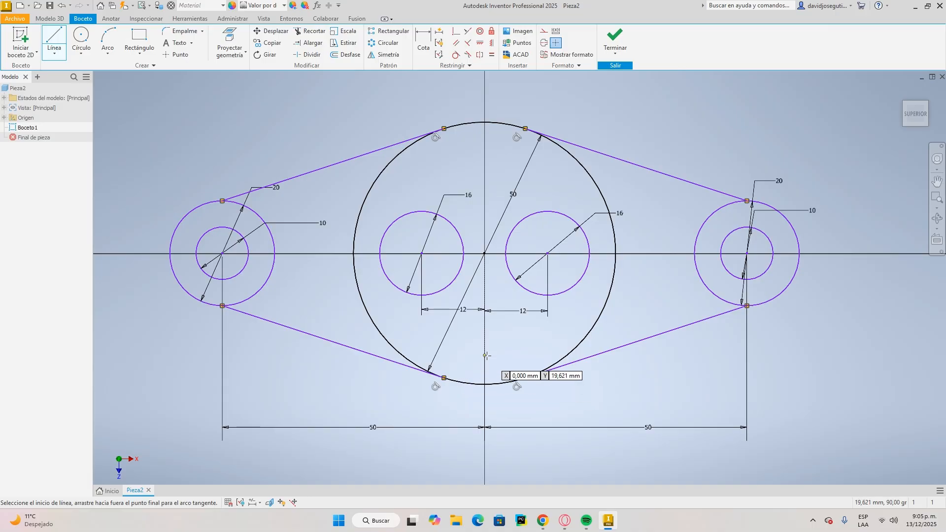
Draw two horizontal lines joining the top points and the bottom points of the two 16 mm circles.
{"action": "scroll", "coordinate": [487, 354], "scroll_direction": "up", "scroll_amount": 2}
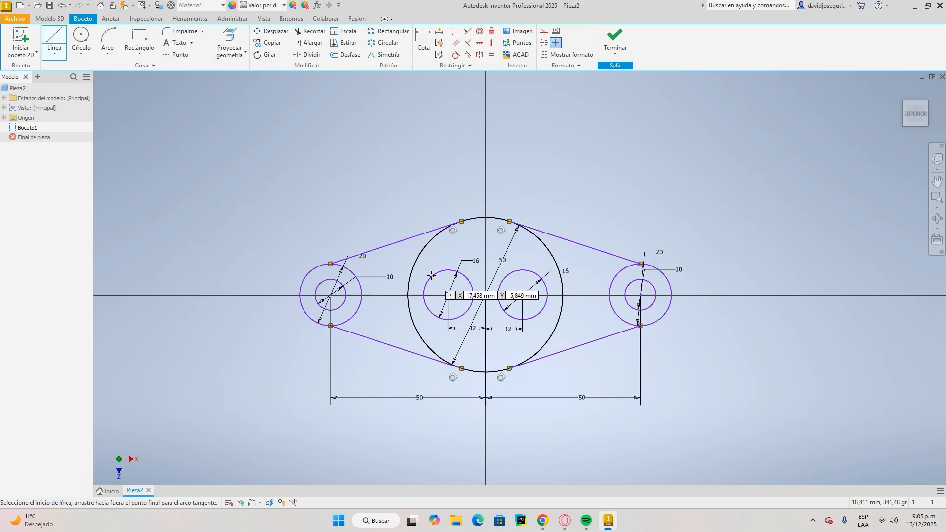
{"action": "left_click", "coordinate": [448, 270]}
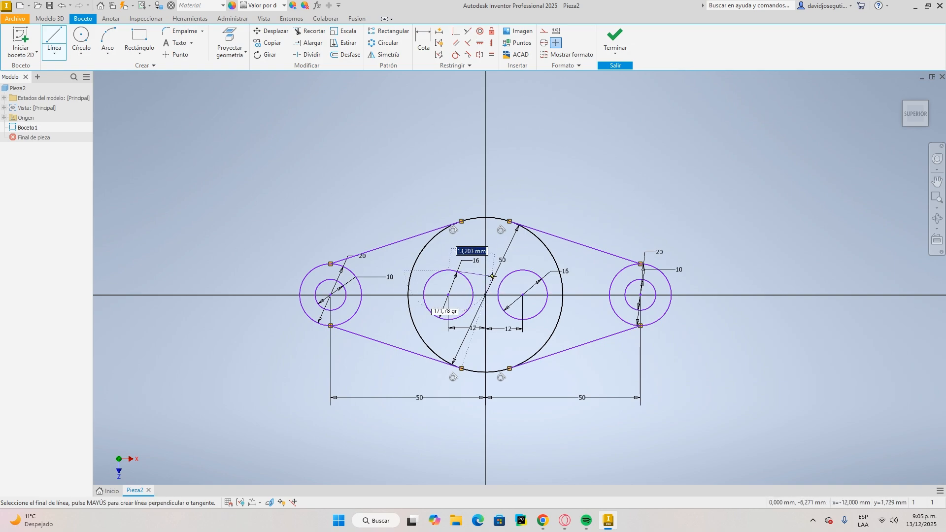
{"action": "left_click", "coordinate": [524, 271]}
{"action": "left_click", "coordinate": [523, 320]}
{"action": "left_click", "coordinate": [448, 319]}
{"action": "scroll", "coordinate": [498, 331], "scroll_direction": "up", "scroll_amount": 3}
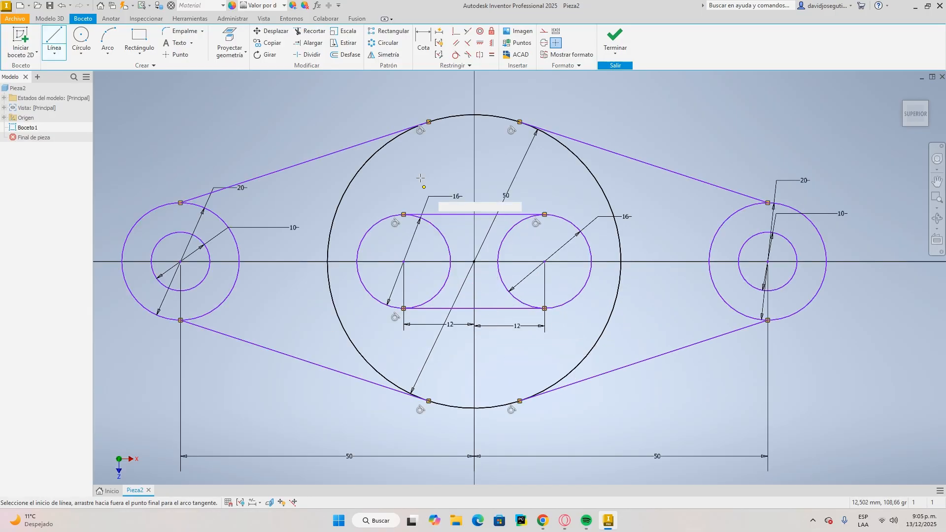
Trim the inner halves of the two 16 mm circles and the side arcs of the 50 mm circle between the sloping lines.
{"action": "key", "text": "x"}
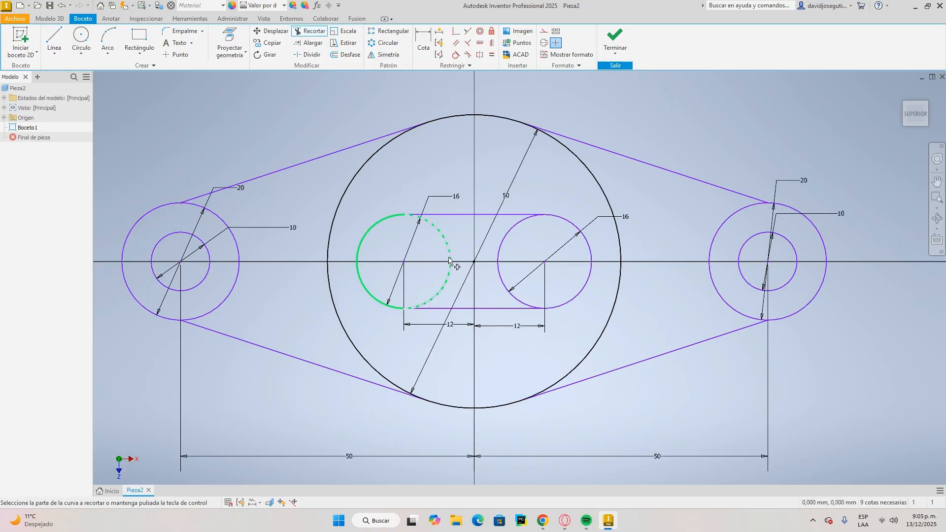
{"action": "left_click", "coordinate": [504, 270]}
{"action": "key", "text": "Escape"}
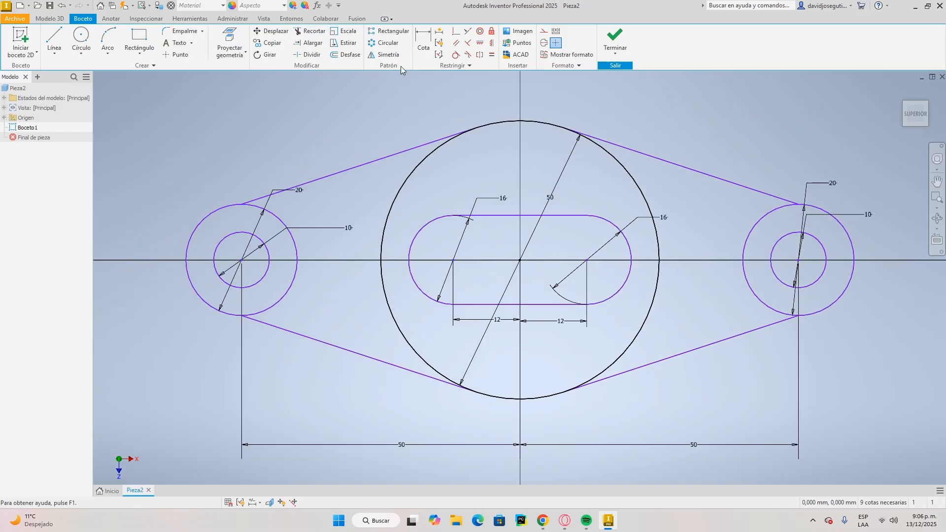
{"action": "left_click", "coordinate": [310, 31]}
{"action": "left_click", "coordinate": [384, 235]}
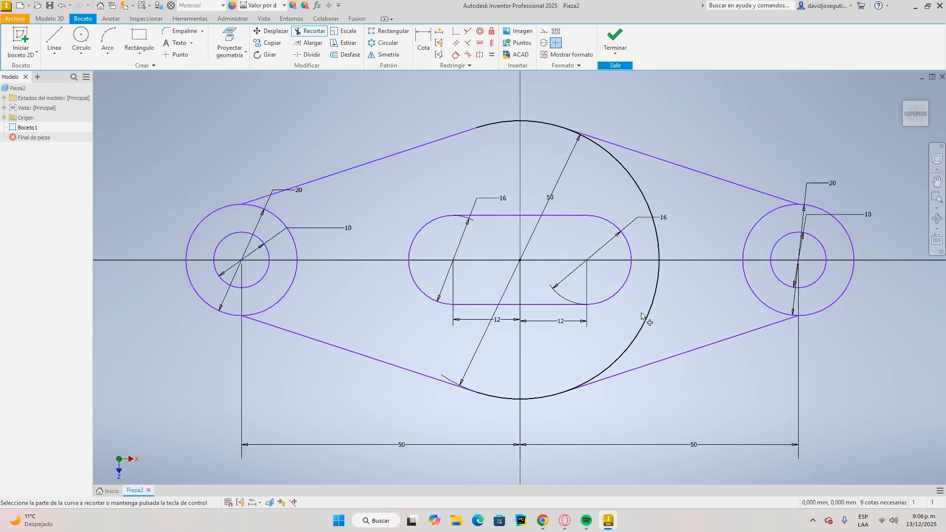
{"action": "left_click", "coordinate": [657, 294]}
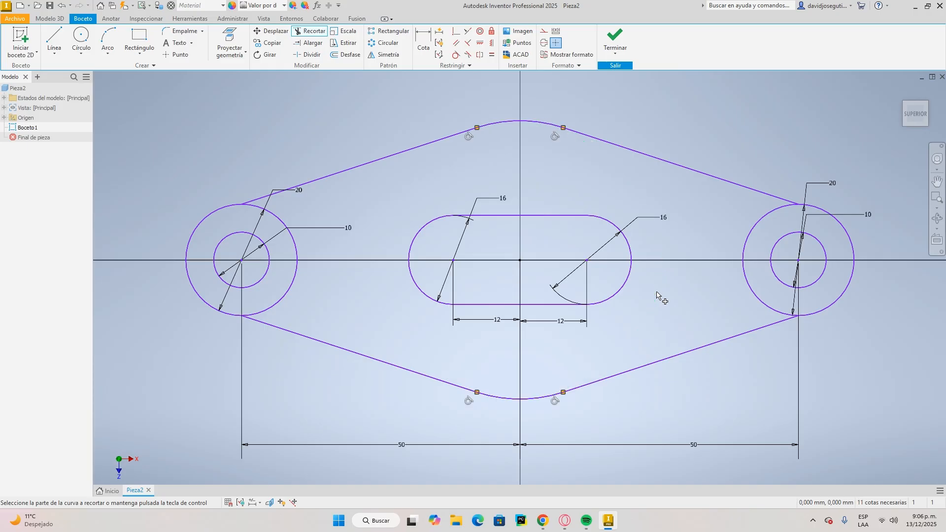
Apply tangent constraints between each of the four sloping lines and its adjoining 20 mm end circle.
{"action": "left_click", "coordinate": [456, 55]}
{"action": "left_click", "coordinate": [279, 221]}
{"action": "left_click", "coordinate": [276, 197]}
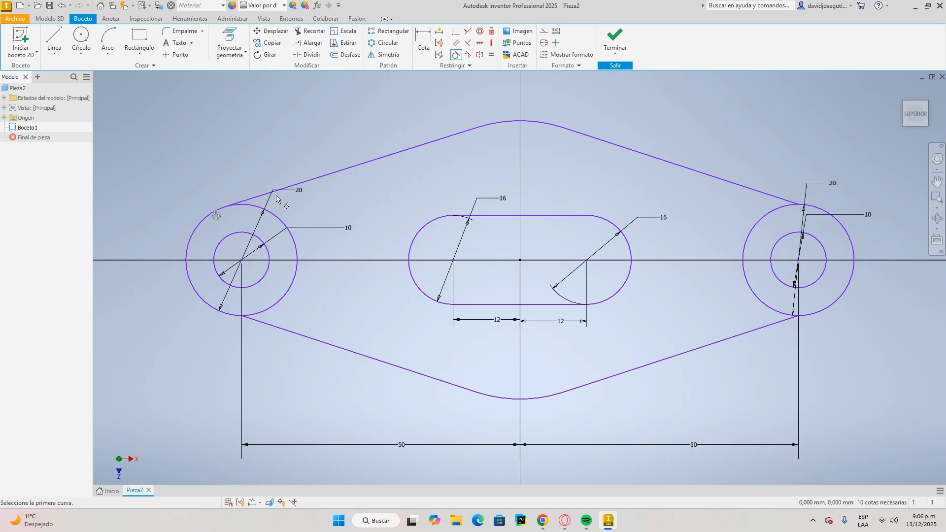
{"action": "left_click", "coordinate": [269, 309]}
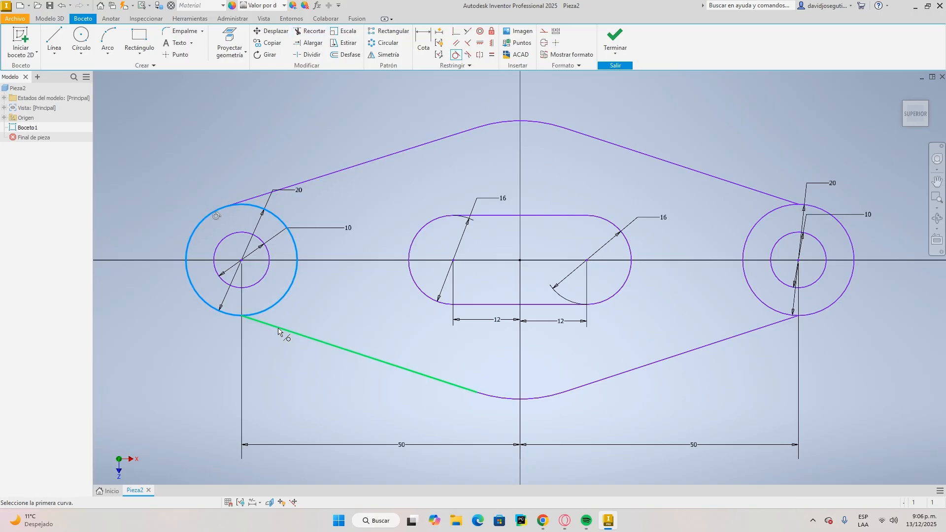
{"action": "left_click", "coordinate": [282, 329]}
{"action": "left_click", "coordinate": [722, 343]}
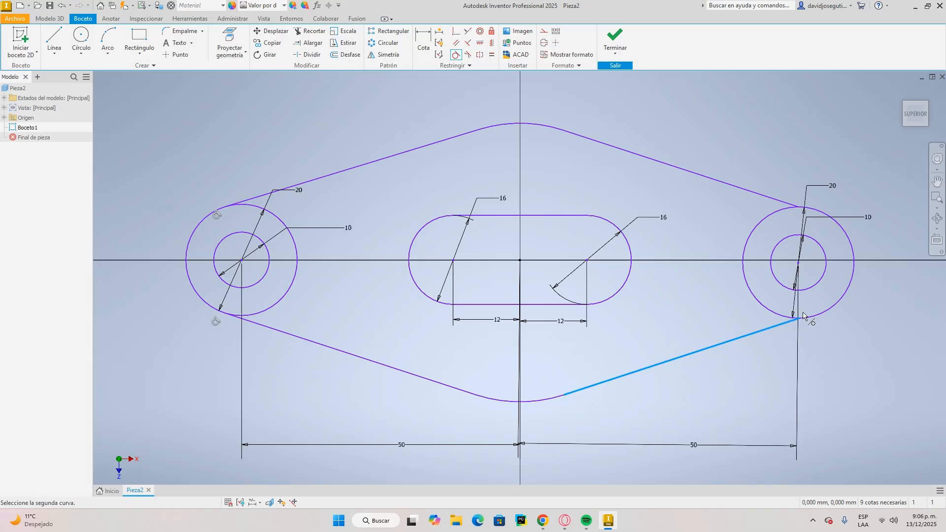
{"action": "left_click", "coordinate": [799, 320]}
{"action": "left_click", "coordinate": [767, 197]}
{"action": "left_click", "coordinate": [771, 214]}
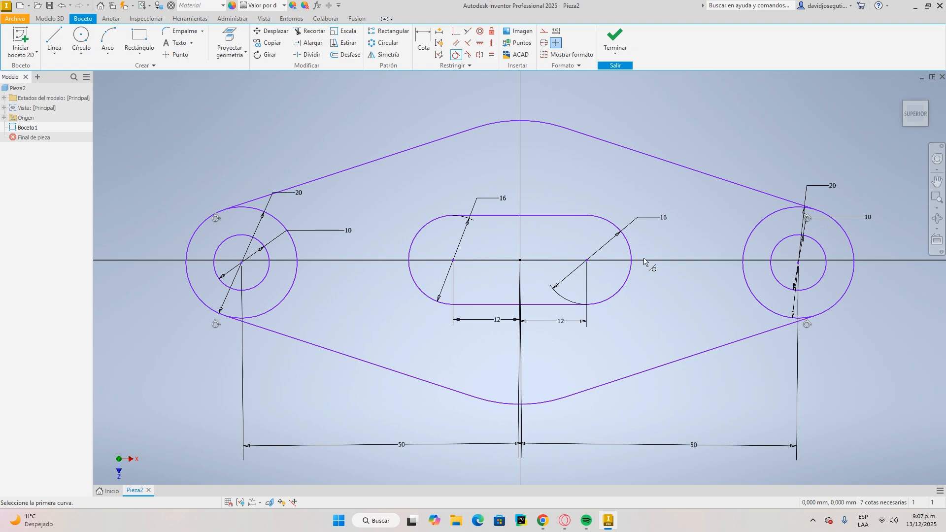
Finish the sketch and extrude the plate profile with both end rings 10 mm, leaving the slot and the two 10 mm holes open.
{"action": "left_click", "coordinate": [615, 40]}
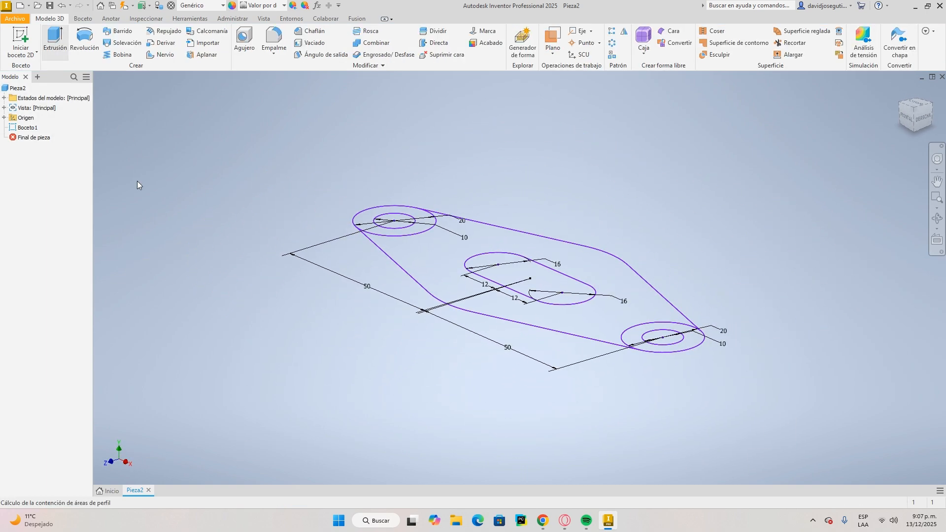
{"action": "left_click", "coordinate": [421, 266]}
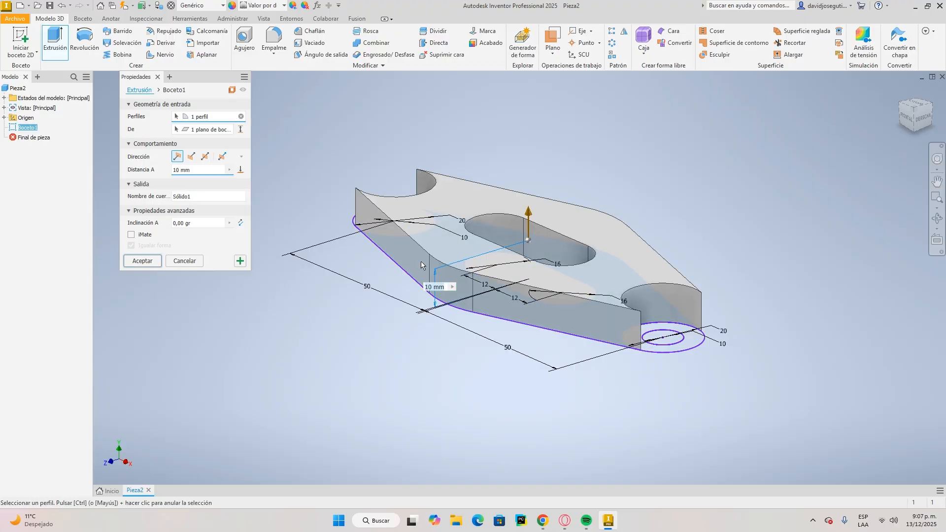
{"action": "left_click", "coordinate": [650, 351]}
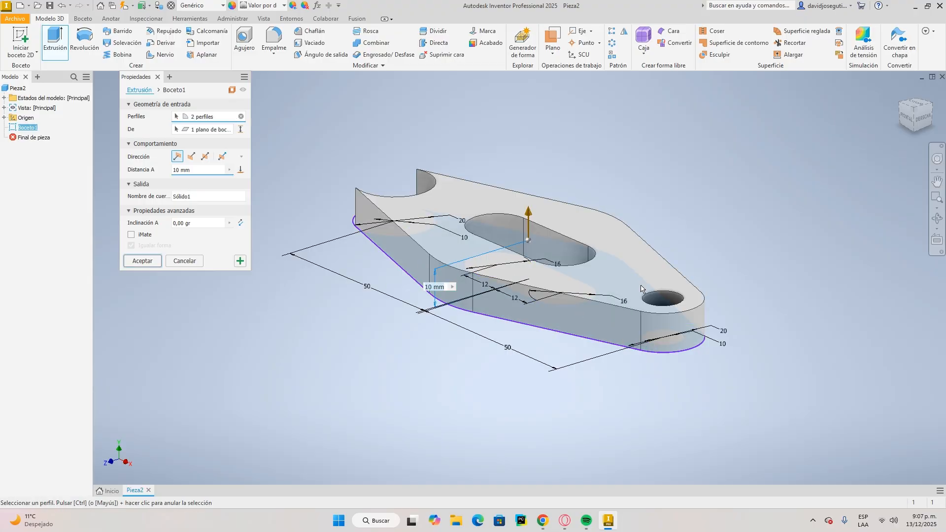
{"action": "left_click", "coordinate": [897, 110]}
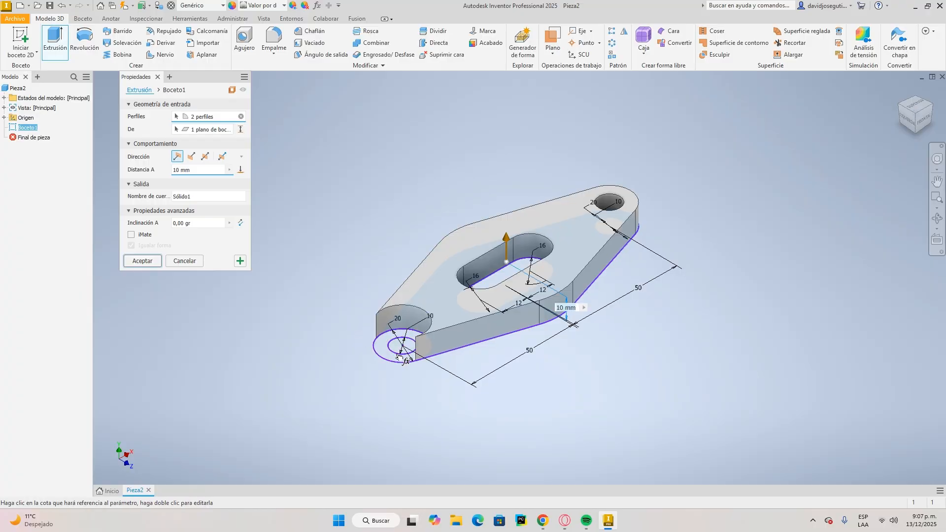
{"action": "left_click", "coordinate": [384, 356]}
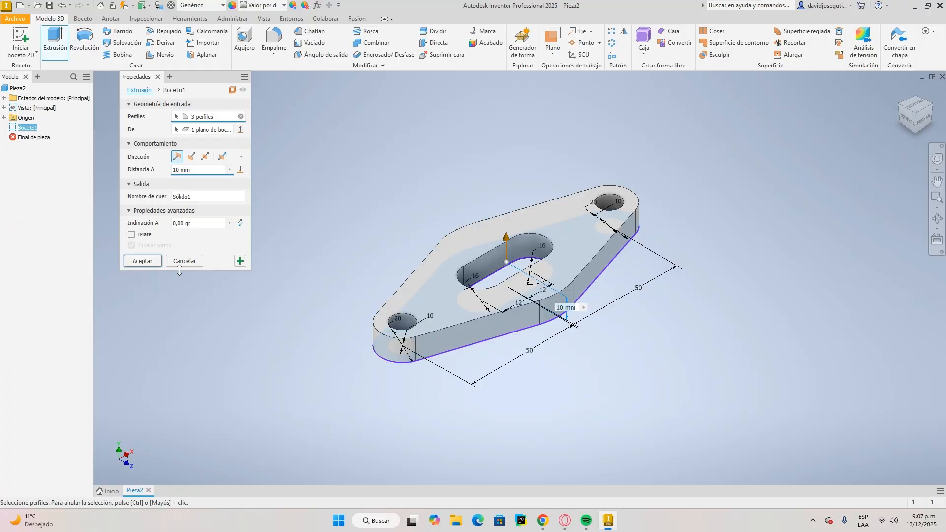
{"action": "left_click", "coordinate": [142, 261]}
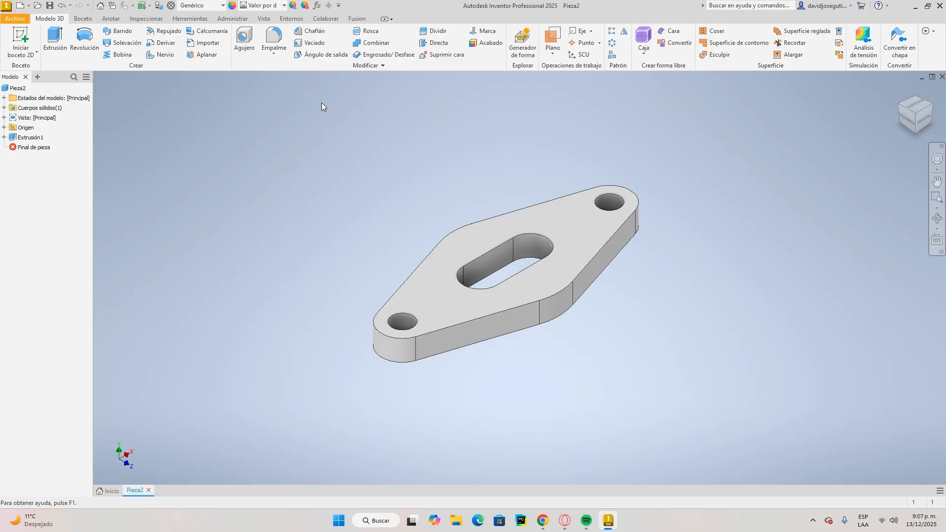
Set the part's appearance to Rosado from the Inventor material library.
{"action": "left_click", "coordinate": [281, 5]}
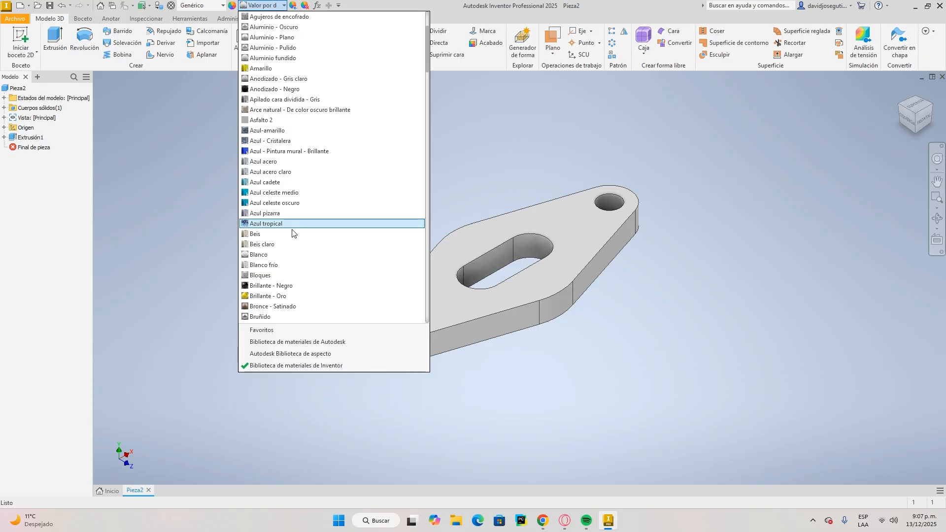
{"action": "scroll", "coordinate": [293, 234], "scroll_direction": "down", "scroll_amount": 10}
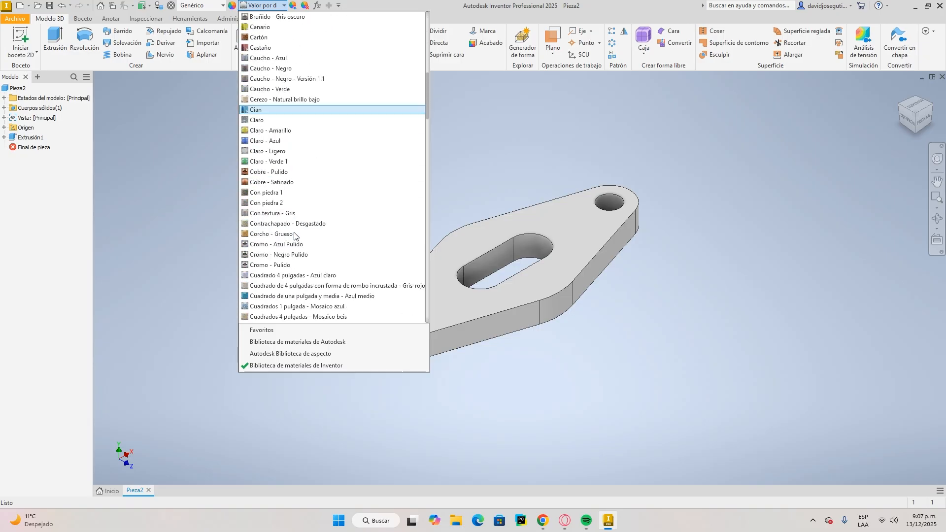
{"action": "scroll", "coordinate": [294, 236], "scroll_direction": "down", "scroll_amount": 15}
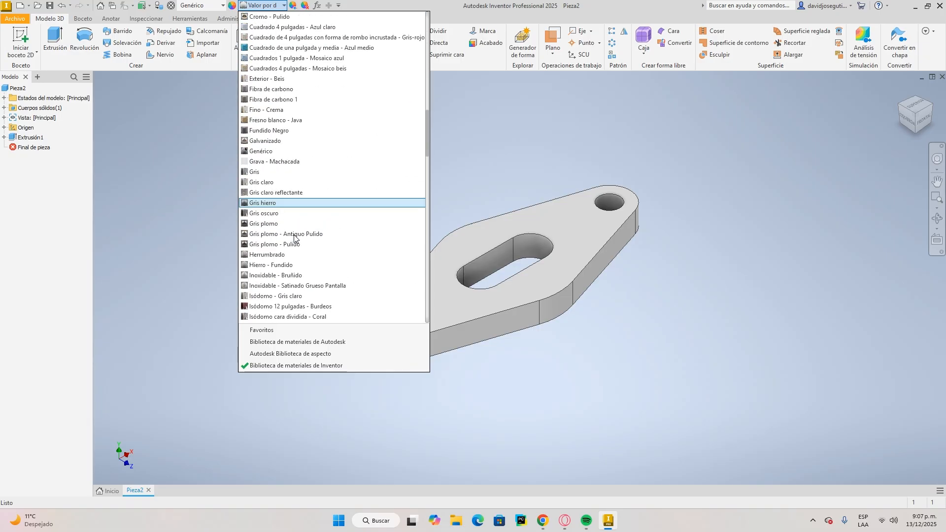
{"action": "scroll", "coordinate": [294, 238], "scroll_direction": "down", "scroll_amount": 4}
{"action": "scroll", "coordinate": [294, 238], "scroll_direction": "down", "scroll_amount": 8}
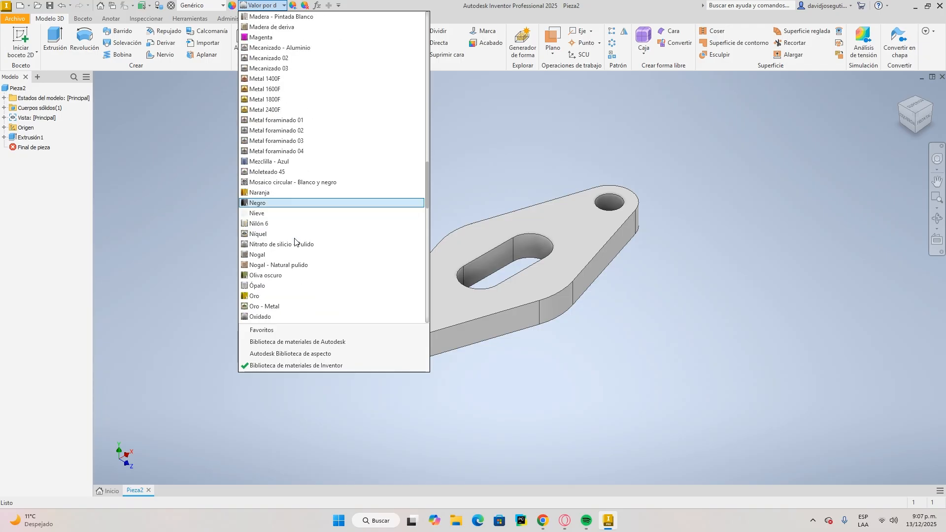
{"action": "scroll", "coordinate": [294, 240], "scroll_direction": "down", "scroll_amount": 20}
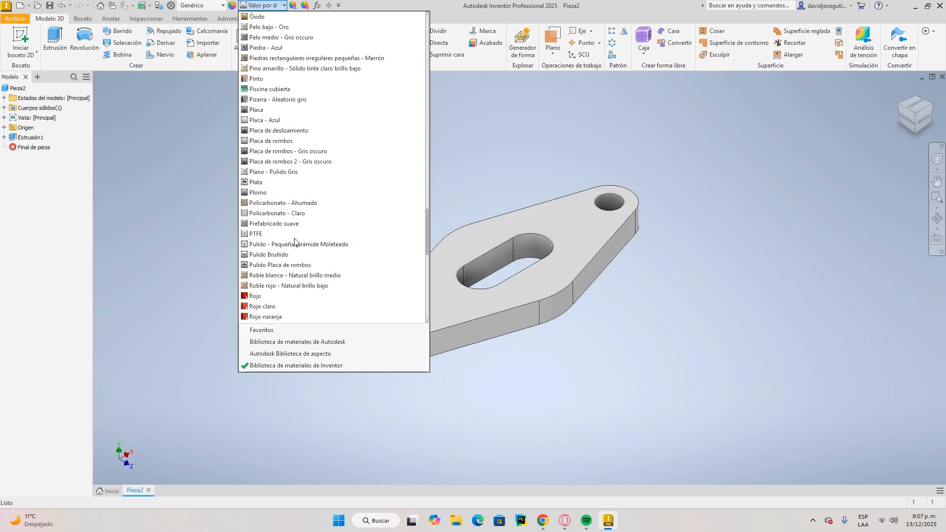
{"action": "scroll", "coordinate": [294, 241], "scroll_direction": "down", "scroll_amount": 4}
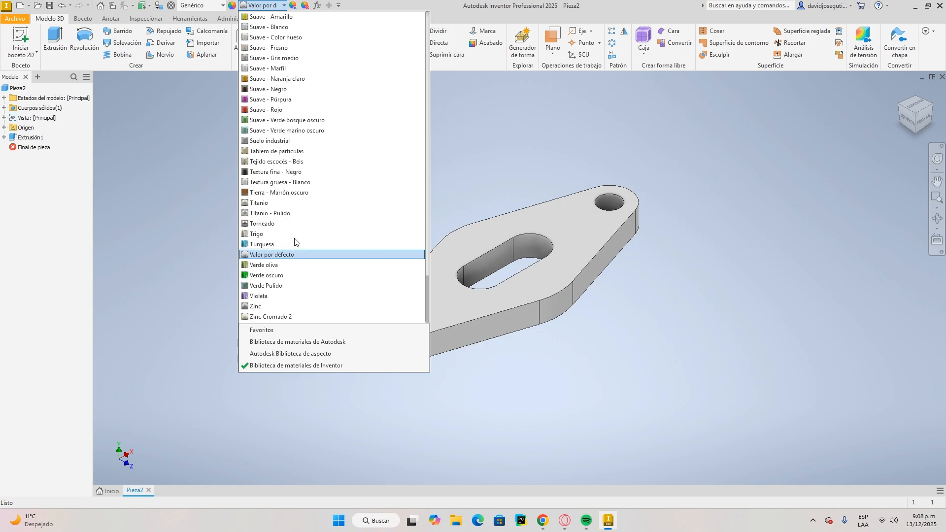
{"action": "scroll", "coordinate": [304, 281], "scroll_direction": "up", "scroll_amount": 8}
{"action": "scroll", "coordinate": [304, 281], "scroll_direction": "up", "scroll_amount": 4}
{"action": "left_click", "coordinate": [300, 272]}
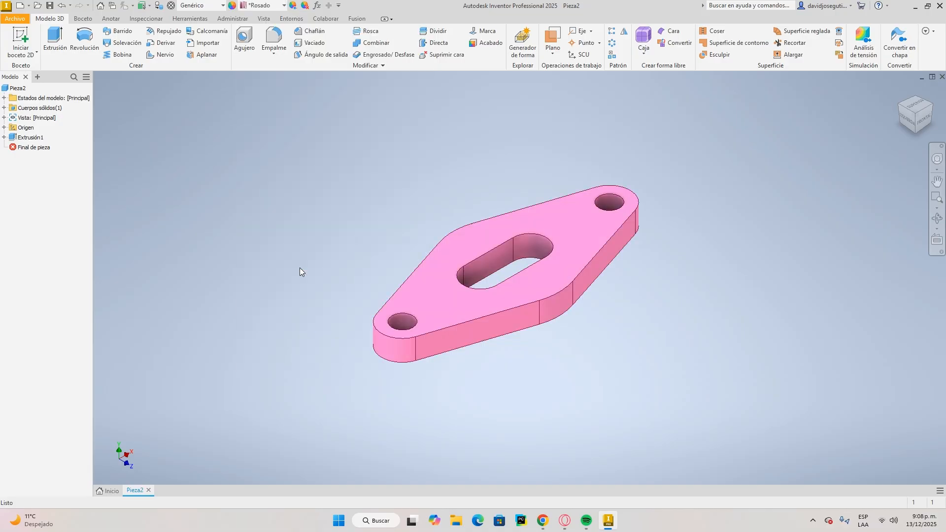
{"action": "left_click", "coordinate": [924, 120]}
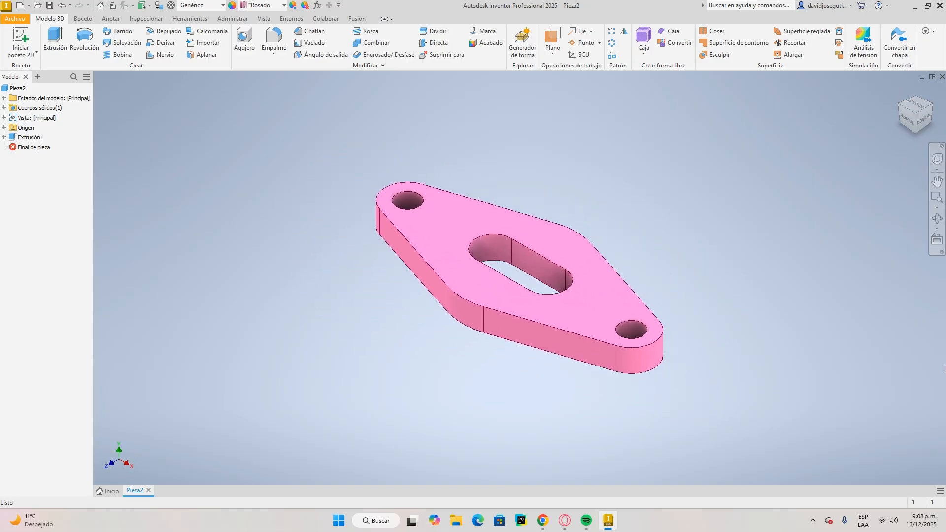
{"action": "mouse_move", "coordinate": [711, 267]}
{"action": "middle_mouse_down", "text": "shift"}
{"action": "mouse_move", "coordinate": [719, 296]}
{"action": "mouse_move", "coordinate": [707, 312]}
{"action": "mouse_move", "coordinate": [657, 306]}
{"action": "mouse_move", "coordinate": [566, 232]}
{"action": "mouse_move", "coordinate": [507, 213]}
{"action": "mouse_move", "coordinate": [526, 176]}
{"action": "mouse_move", "coordinate": [572, 148]}
{"action": "mouse_move", "coordinate": [572, 118]}
{"action": "mouse_move", "coordinate": [579, 127]}
{"action": "mouse_move", "coordinate": [519, 320]}
{"action": "mouse_move", "coordinate": [503, 255]}
{"action": "mouse_move", "coordinate": [517, 277]}
{"action": "mouse_move", "coordinate": [616, 231]}
{"action": "middle_mouse_up", "text": "shift"}
{"action": "middle_click_drag", "start_coordinate": [919, 204], "coordinate": [944, 303], "text": "shift"}
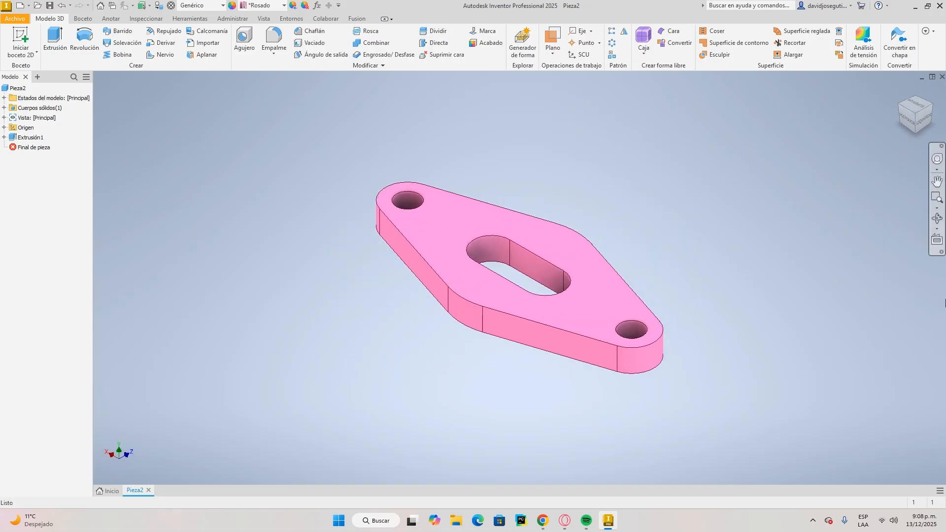